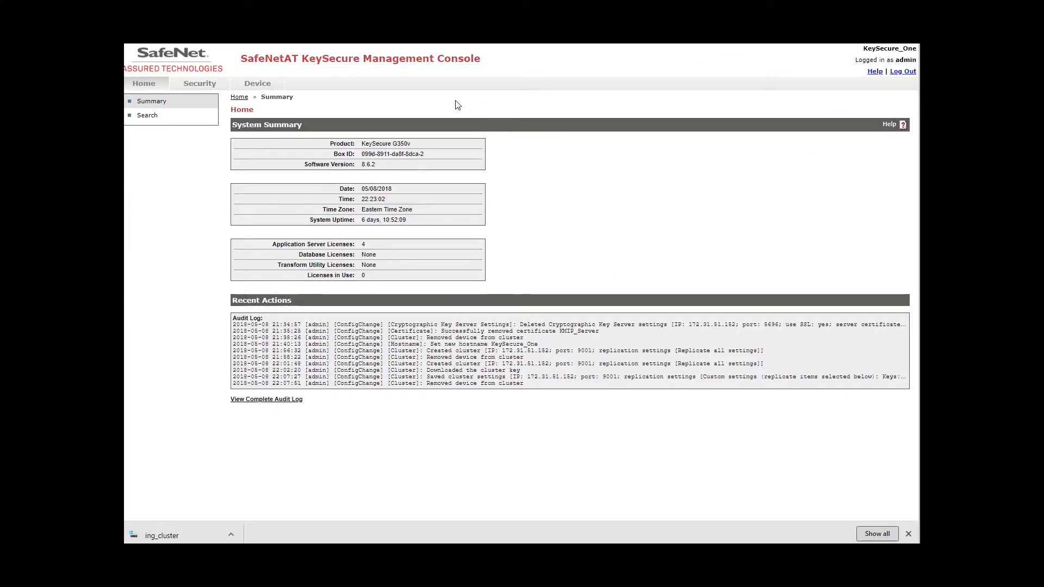
Go to KeySecure_One's Device configuration and show its Cluster page.
click(256, 84)
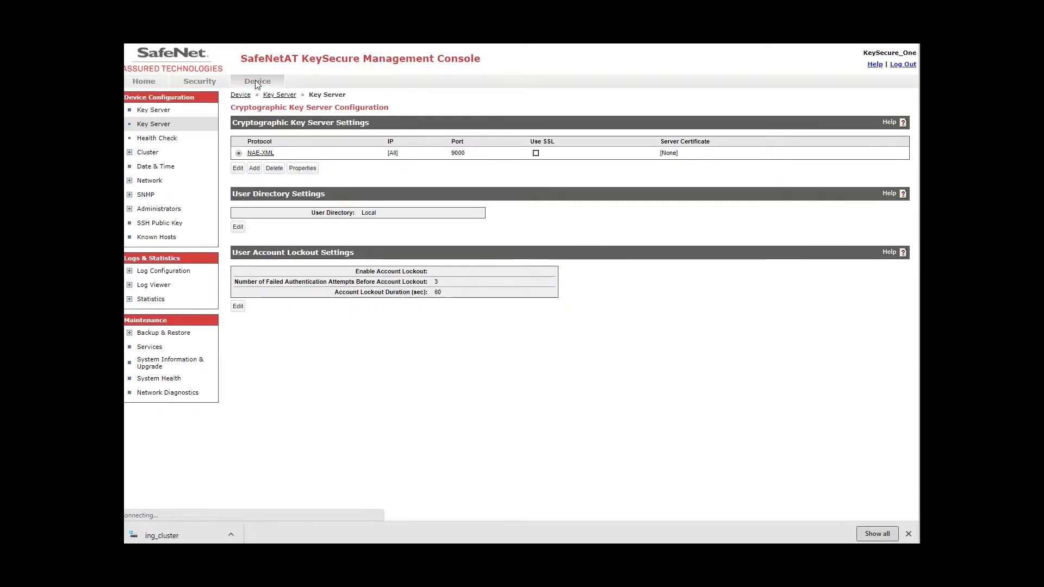
click(144, 153)
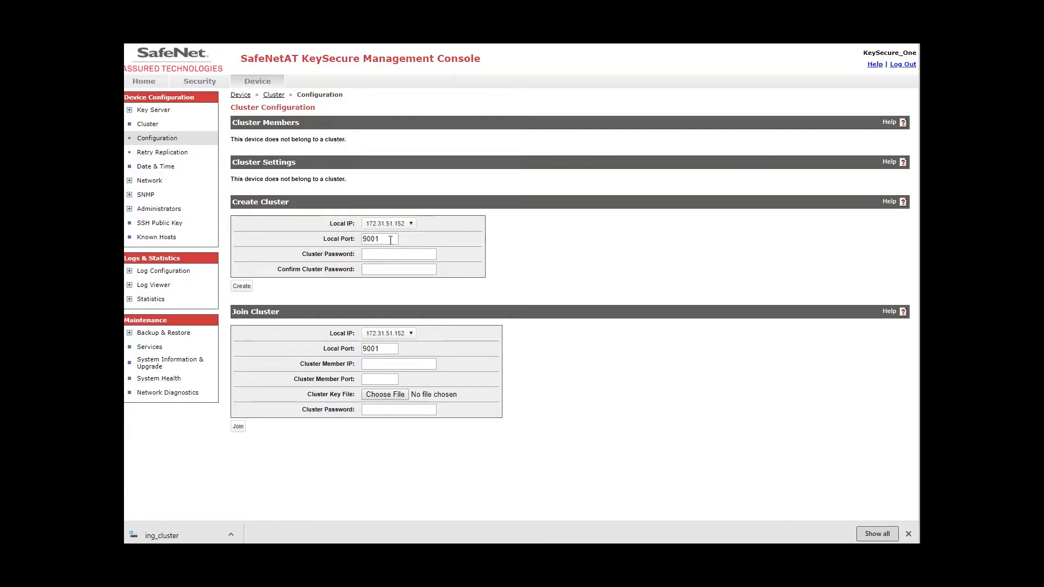
Create a new cluster on KeySecure_One, entering and confirming a cluster password.
click(387, 255)
text(•••)
click(387, 269)
text(•••••••••)
click(242, 293)
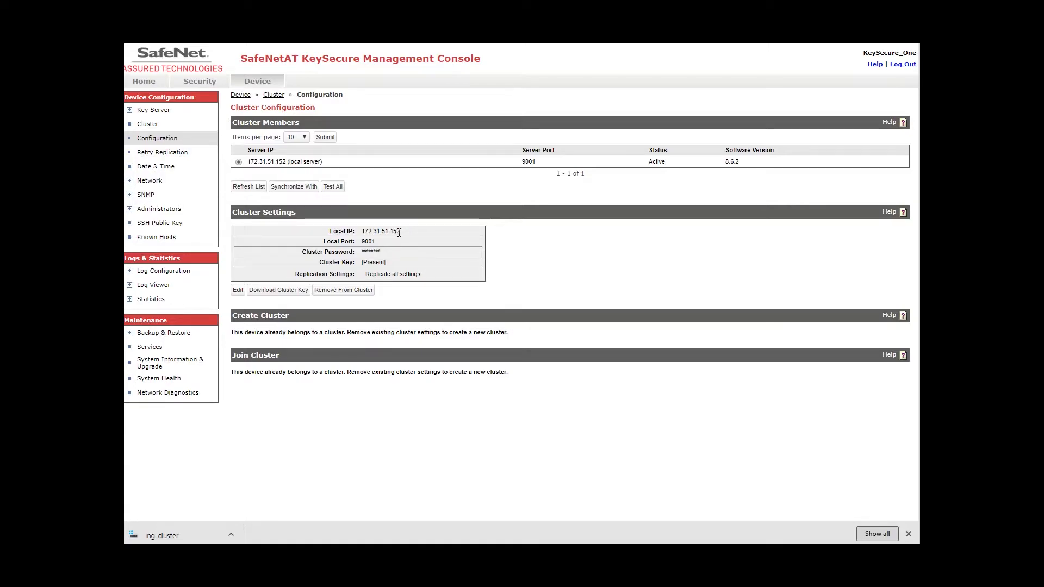
Copy the local IP 172.31.51.152 and download the ing_cluster key file.
drag(400, 231, 360, 229)
right_click(362, 229)
click(375, 239)
click(276, 293)
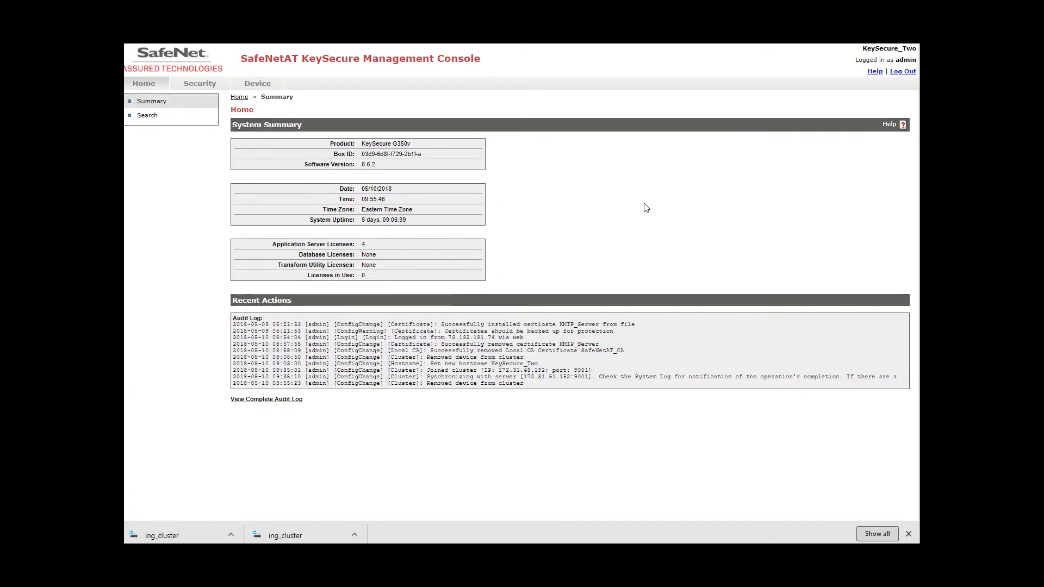
Show KeySecure_Two's Device > Cluster configuration page.
click(258, 87)
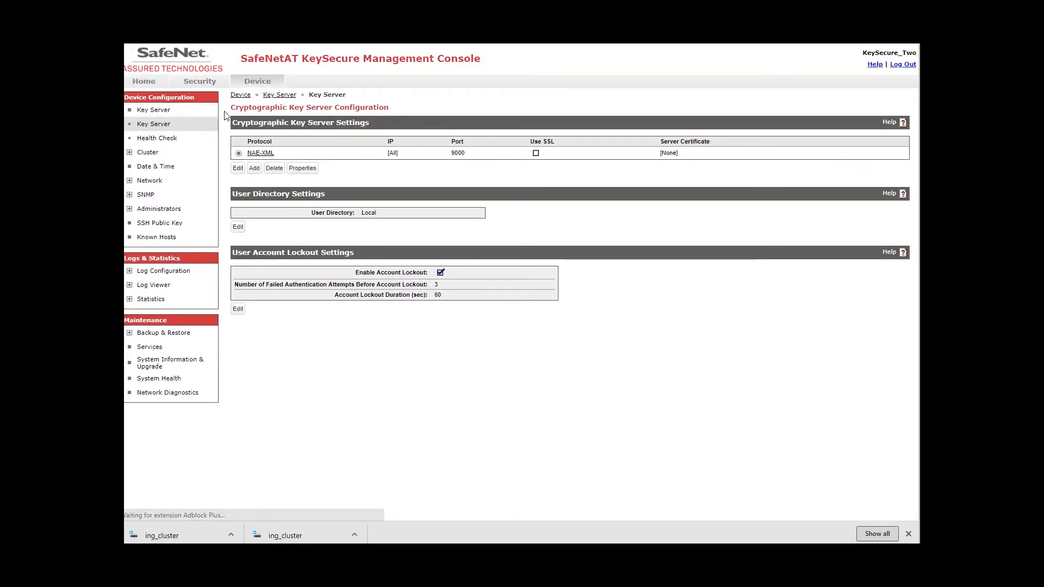
click(144, 153)
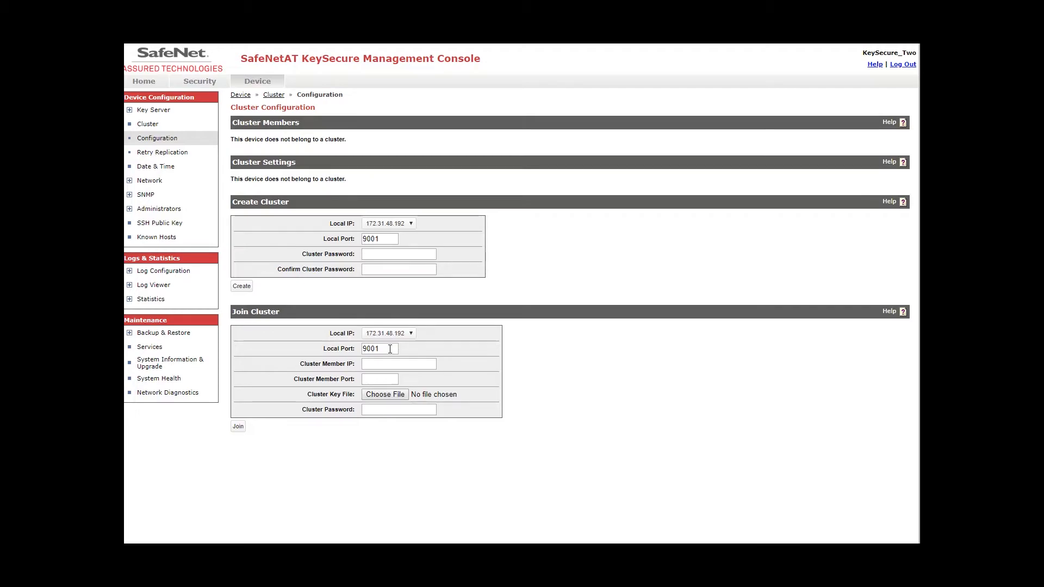
Fill the Join Cluster form with member IP 172.31.51.152 and port 9001.
click(374, 362)
right_click(375, 363)
click(434, 427)
click(392, 377)
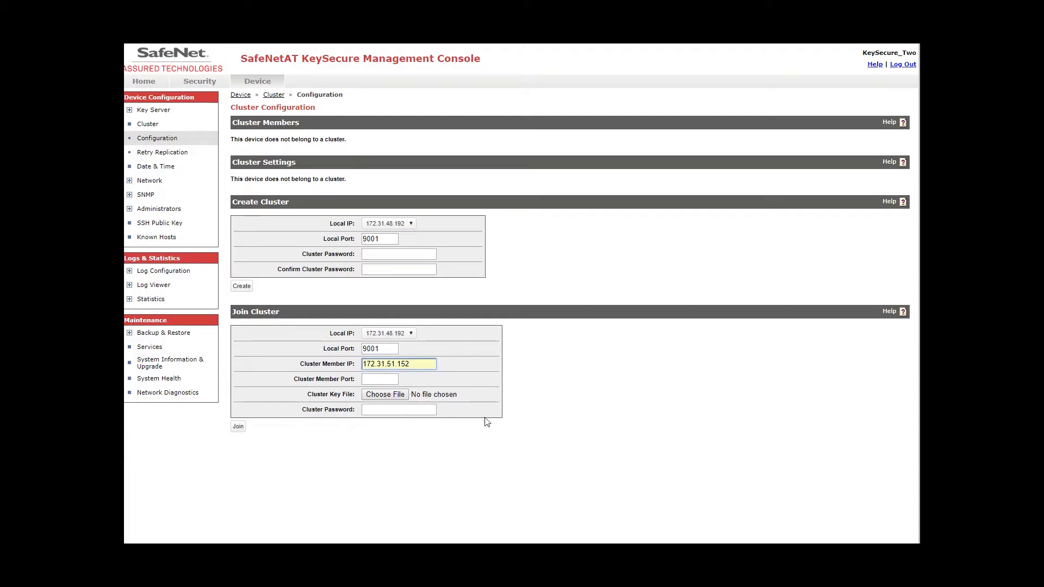
click(378, 378)
text(9001)
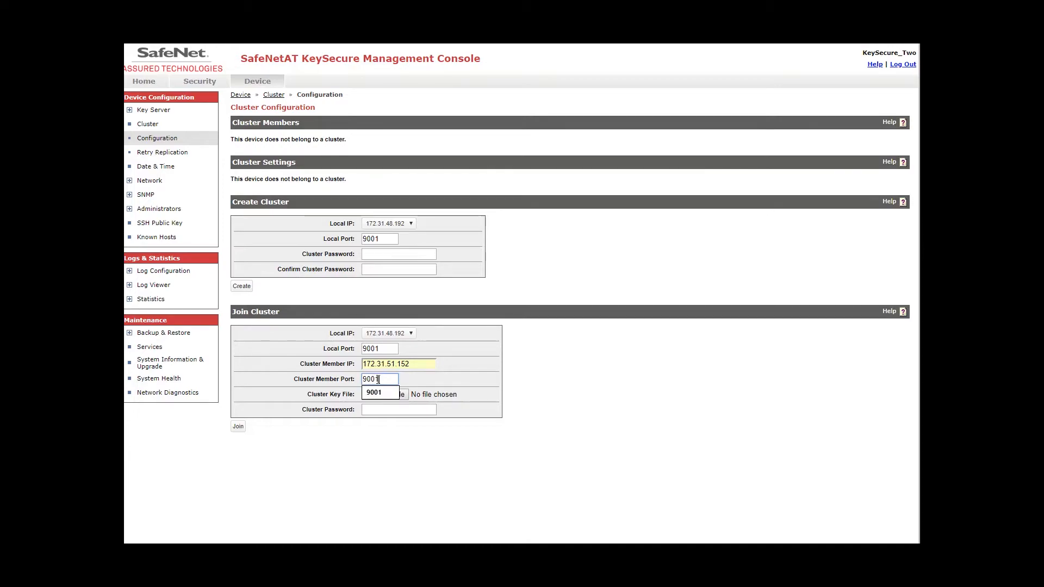
click(427, 376)
Attach ing_cluster as the cluster key file and enter the cluster password.
click(395, 397)
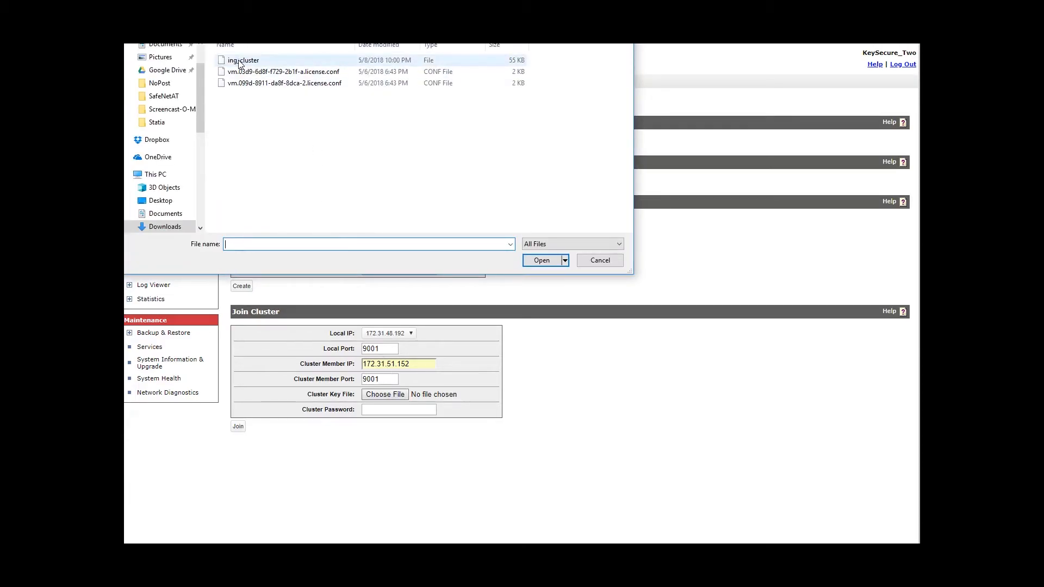
click(240, 61)
click(544, 261)
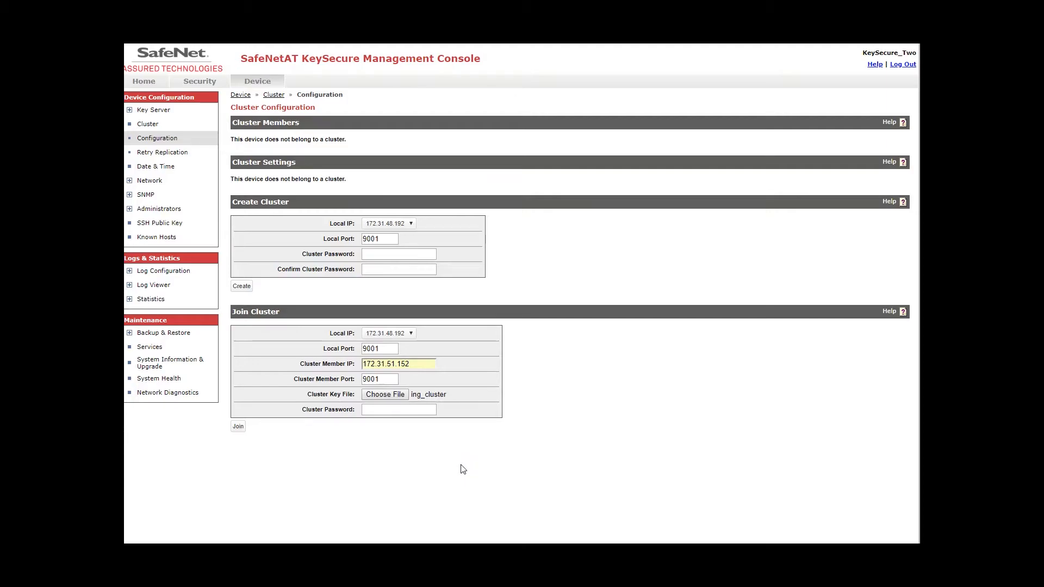
click(374, 411)
Join the cluster and confirm synchronizing with 172.31.51.152.
click(238, 428)
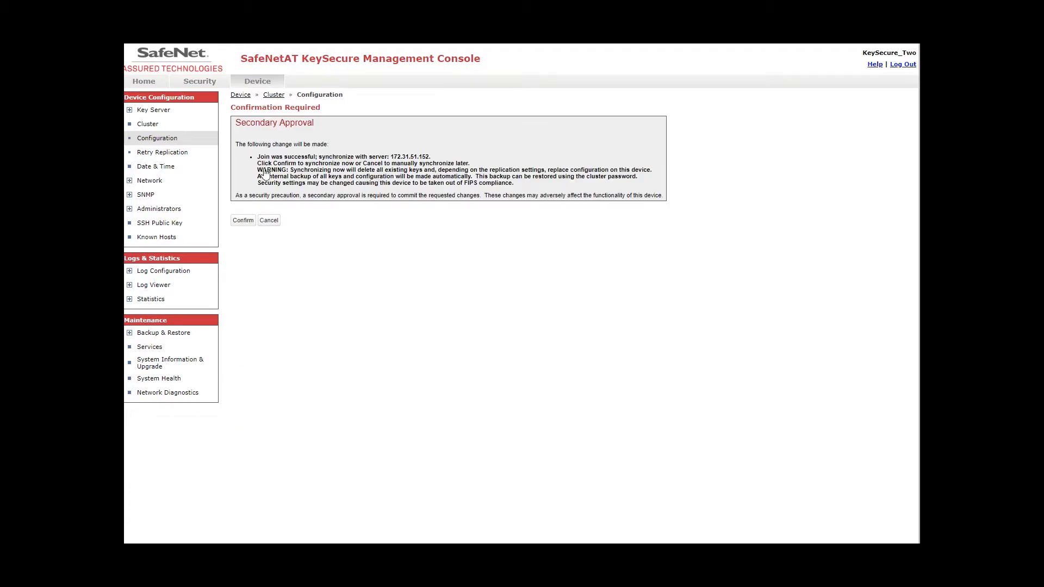
click(243, 221)
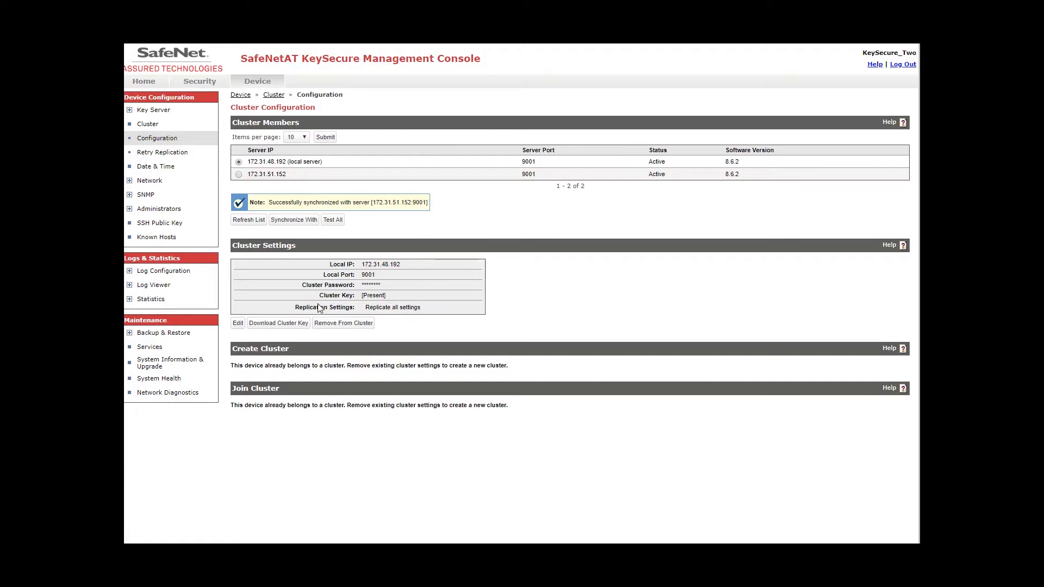
Set KeySecure_Two's cluster settings to custom replication, excluding Administrators, Syslog and NTP, and save.
click(237, 324)
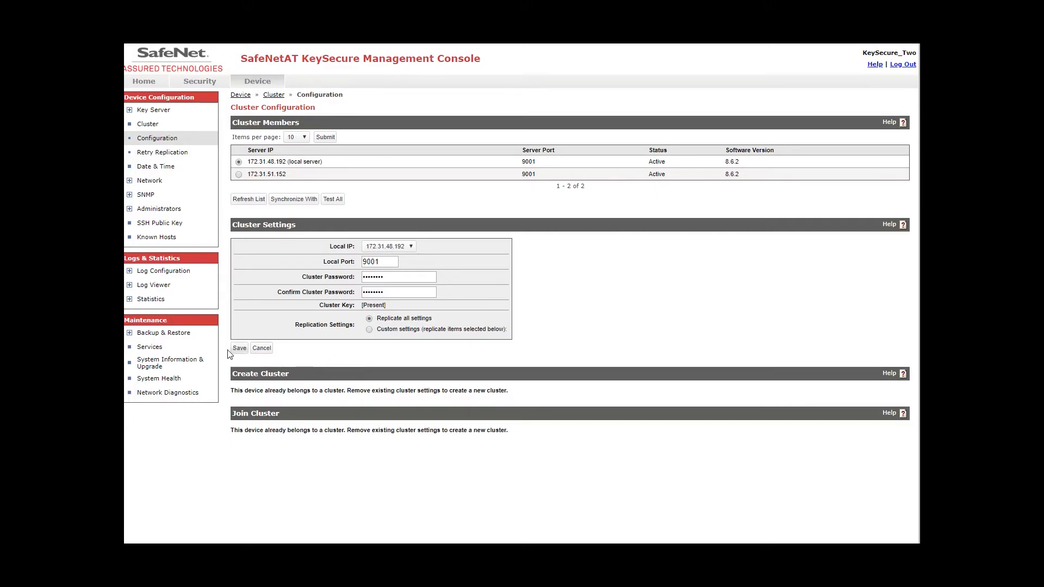
click(369, 331)
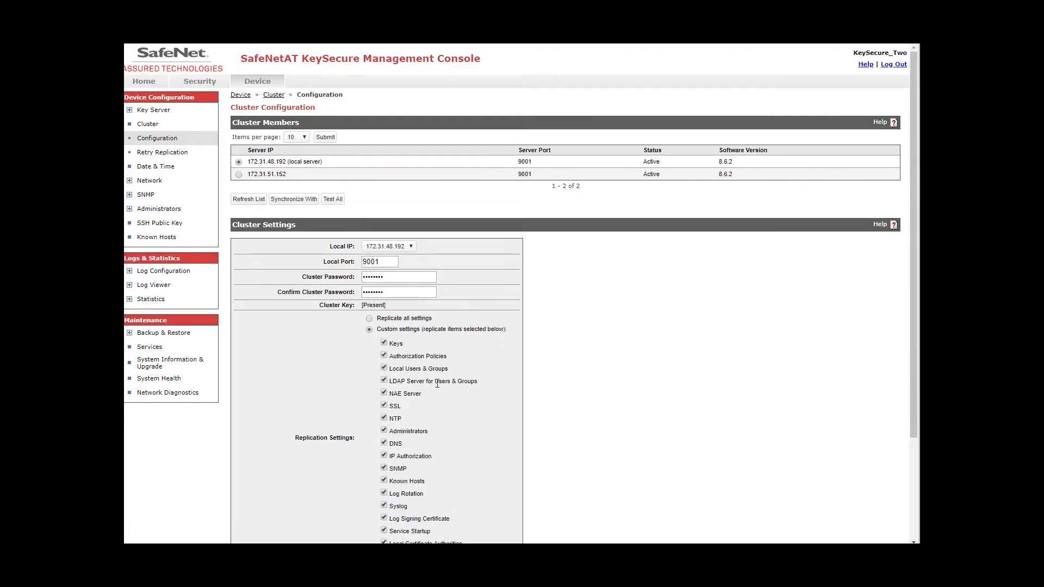
scroll(523, 308, down, 2)
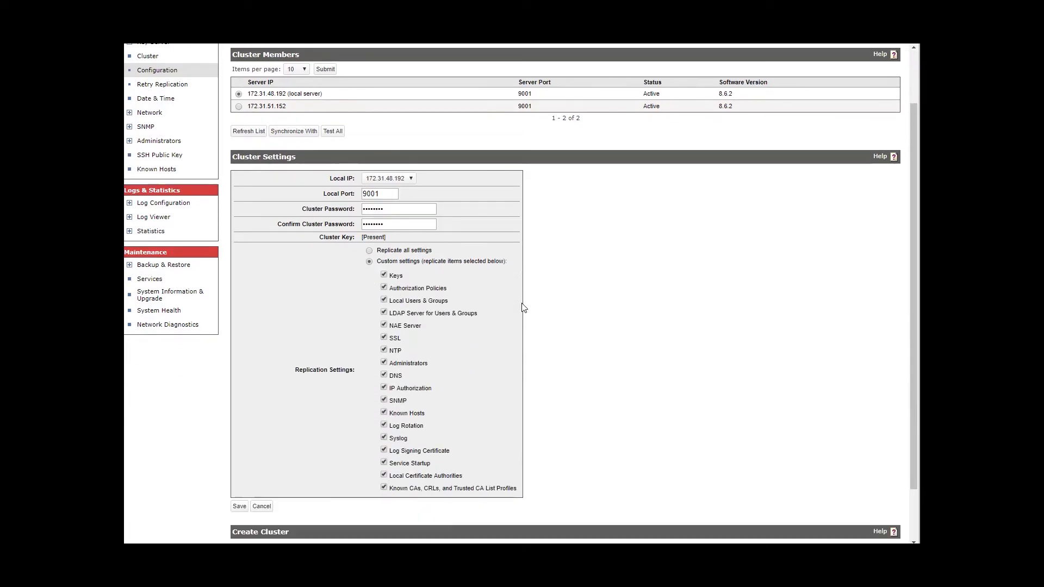
click(383, 357)
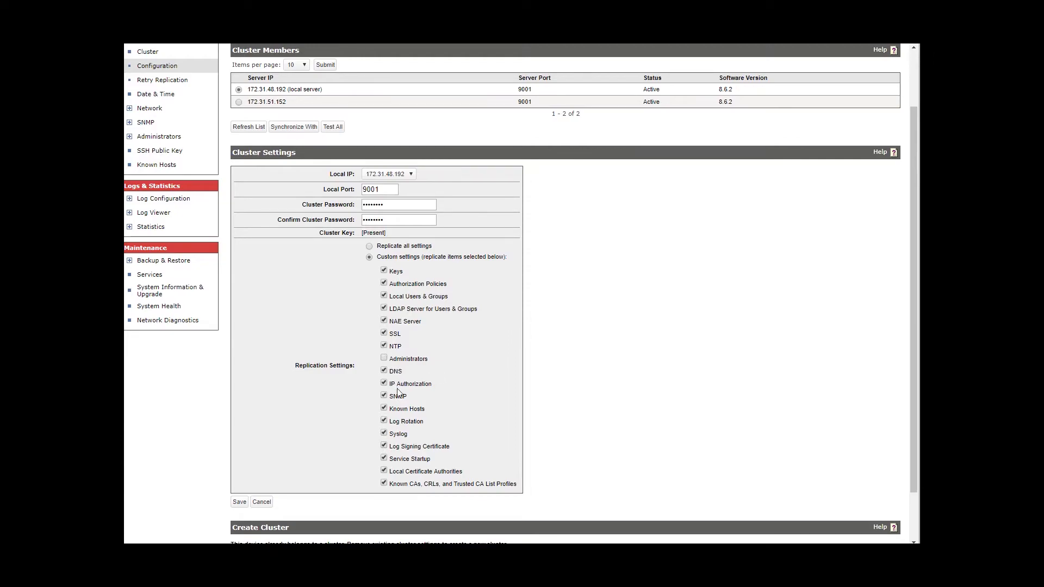
click(384, 433)
click(384, 346)
scroll(384, 348, down, 2)
click(237, 443)
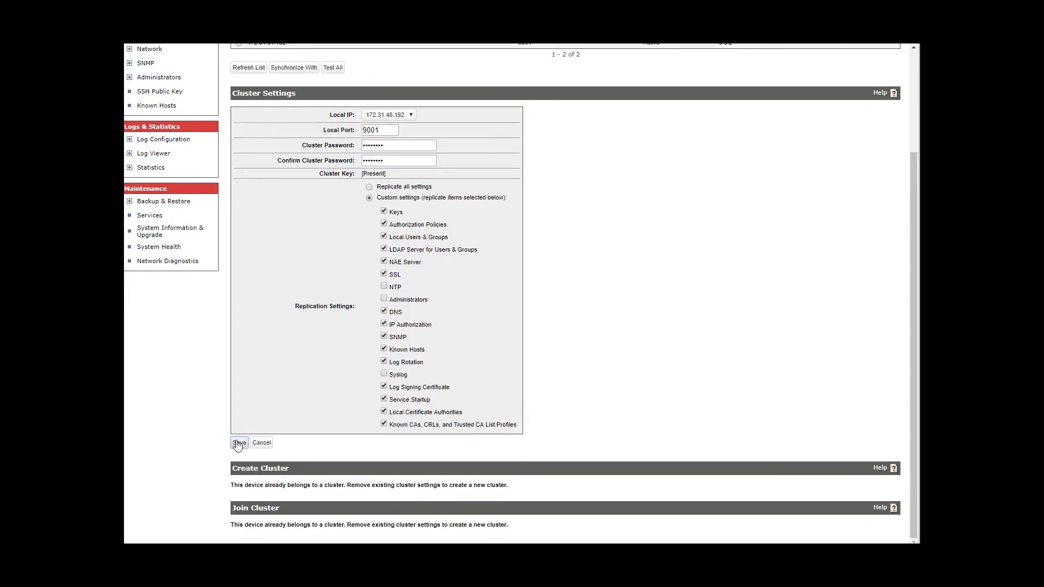
Confirm the custom settings, then restore Replicate all settings and confirm again.
click(244, 202)
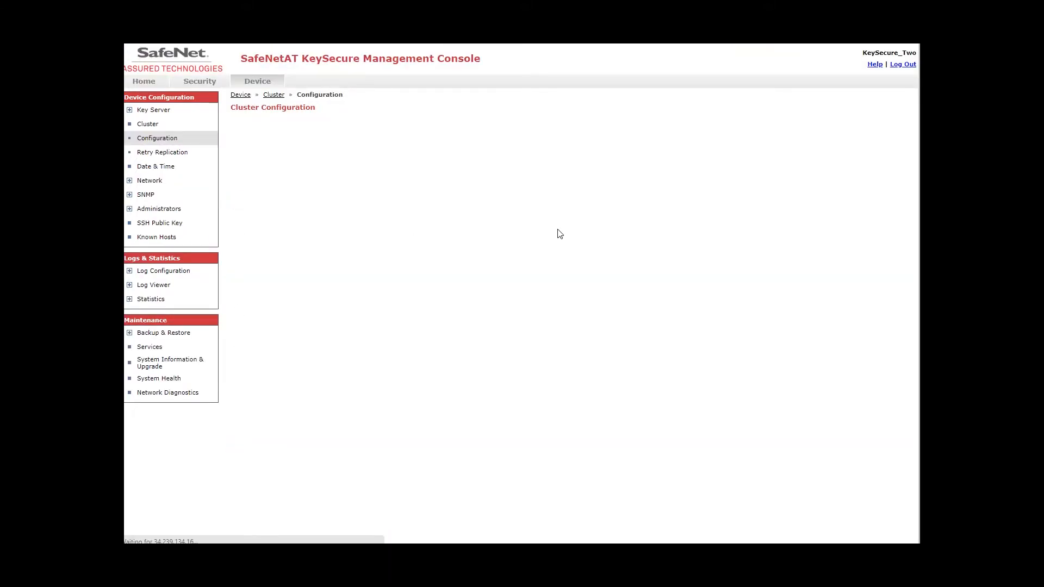
scroll(560, 305, down, 2)
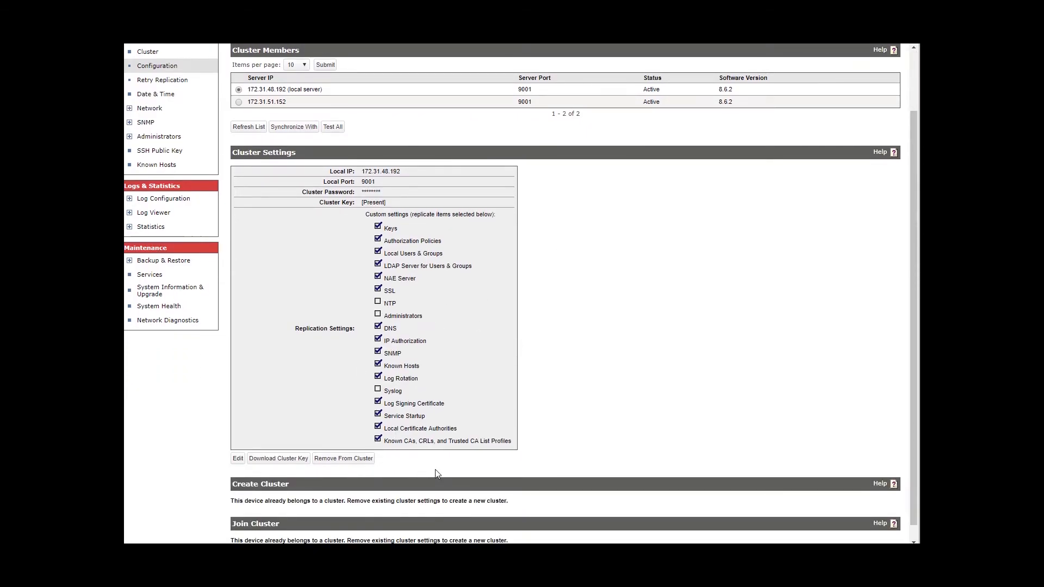
click(238, 458)
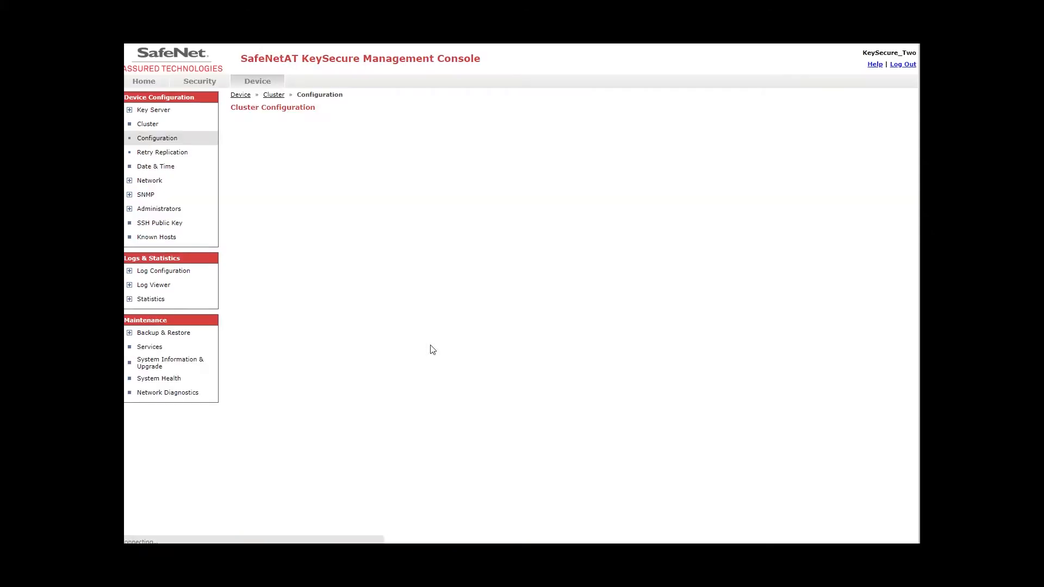
scroll(457, 361, down, 3)
click(370, 210)
click(239, 348)
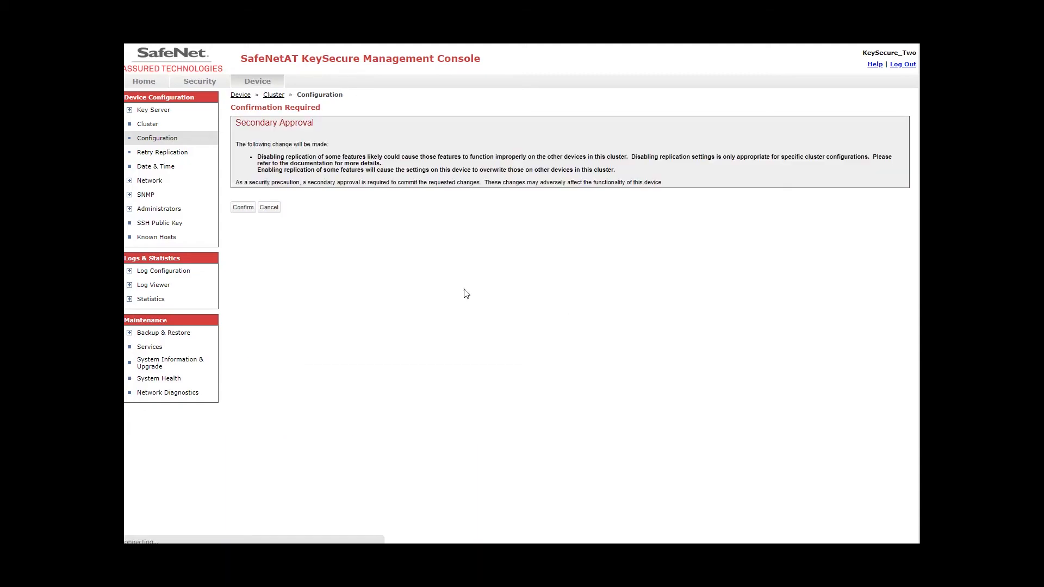
click(241, 209)
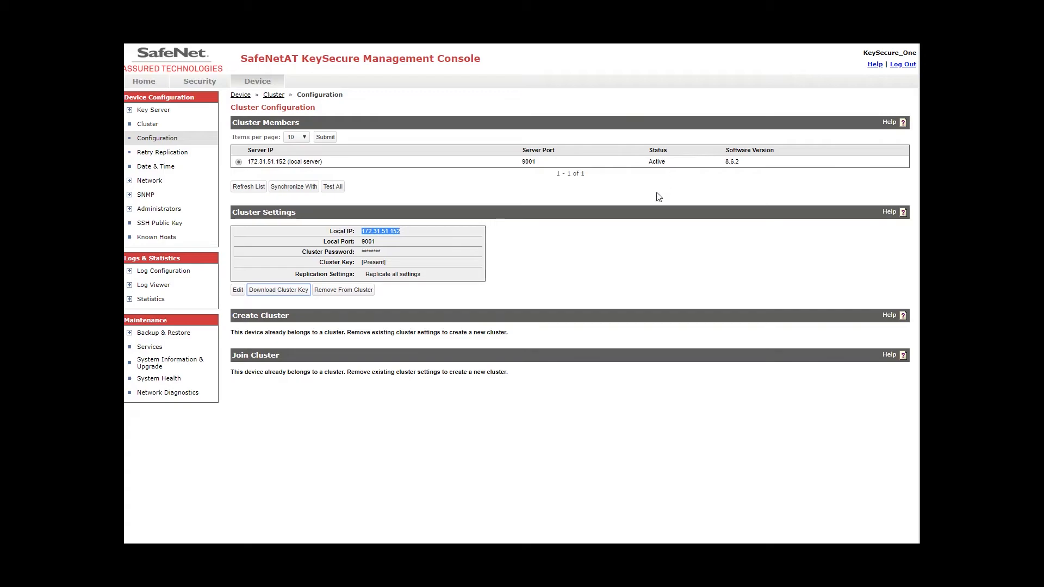
Remove KeySecure_One from the cluster and refresh KeySecure_Two's member list.
click(347, 295)
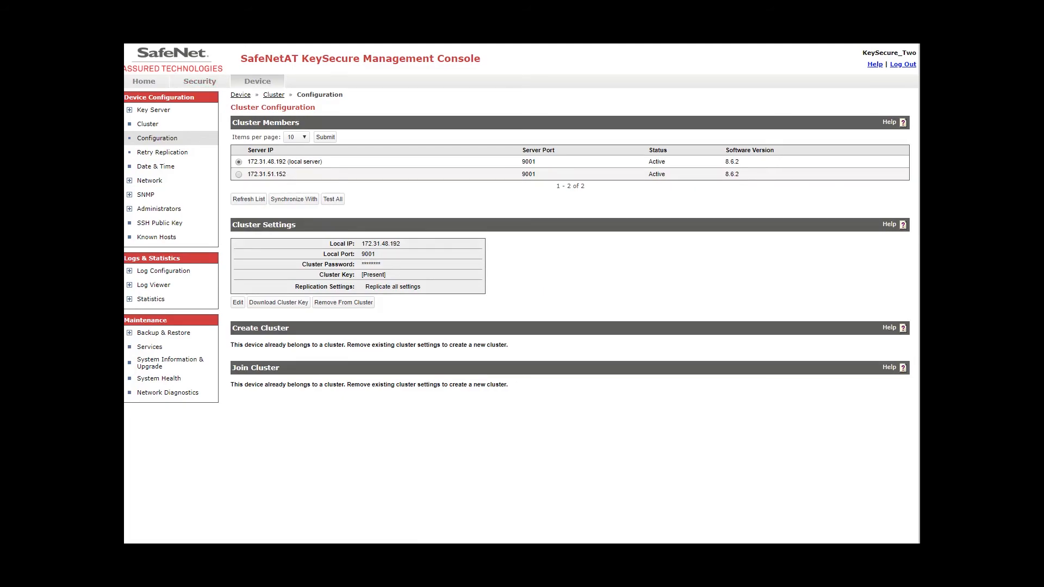
key(F5)
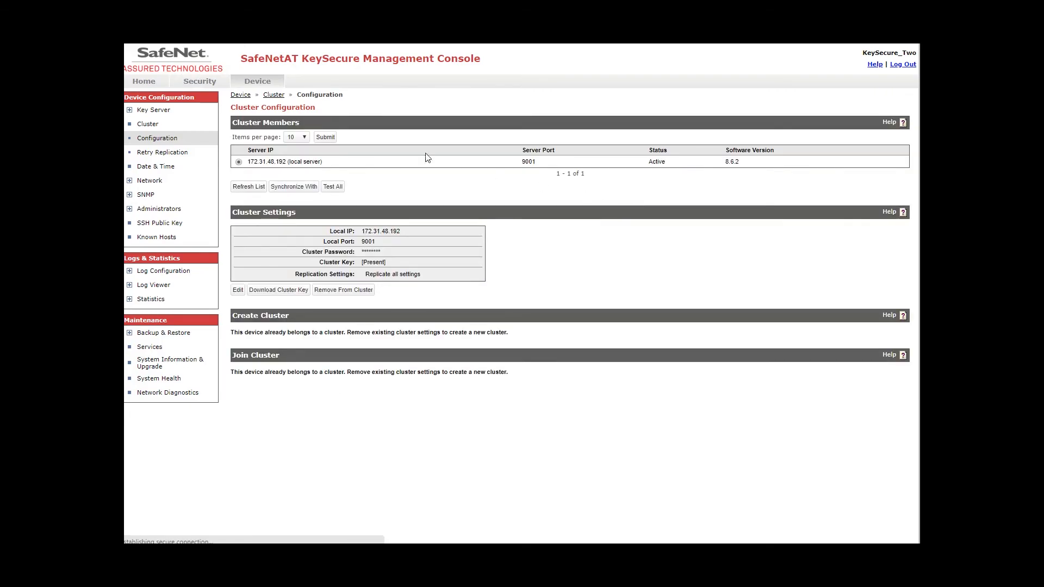